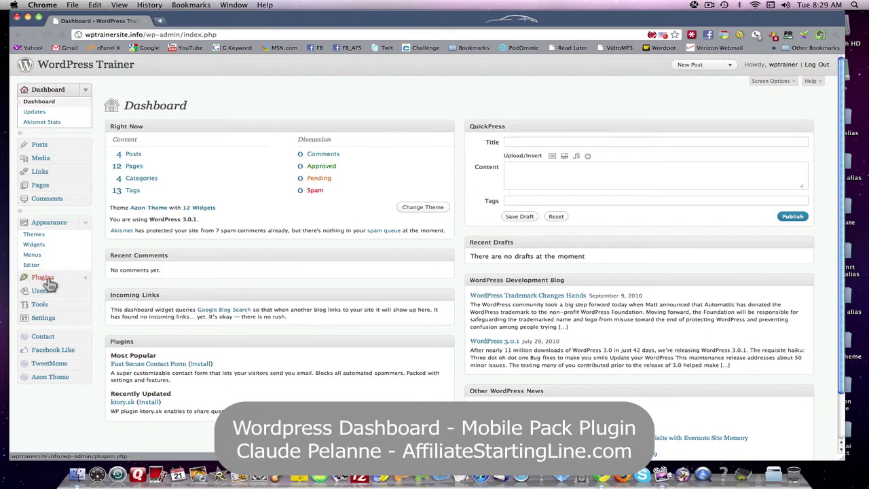
Search the plugin directory for 'mobile' from Plugins > Add New.
{"action": "left_click", "coordinate": [85, 222]}
{"action": "left_click", "coordinate": [45, 237]}
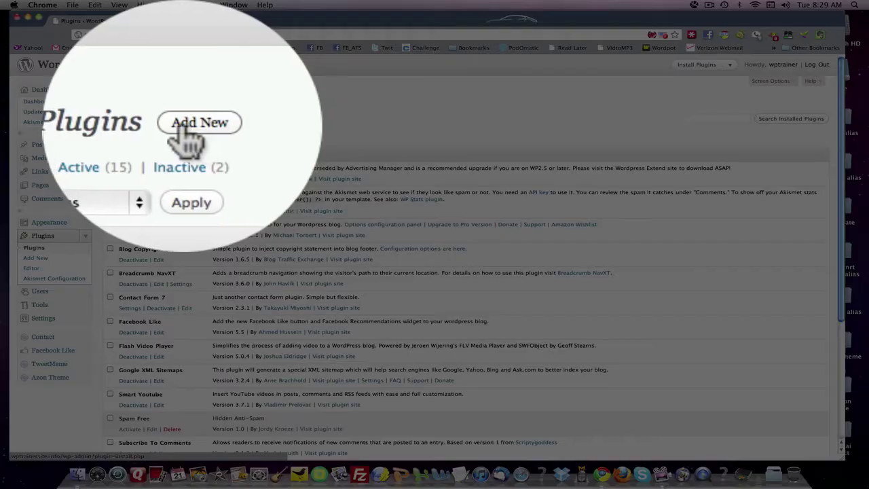
{"action": "left_click", "coordinate": [186, 109]}
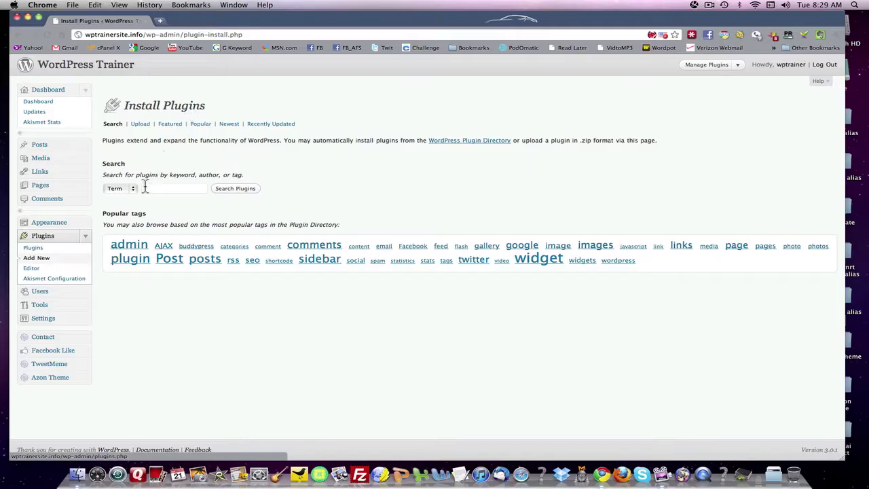
{"action": "left_click", "coordinate": [153, 188]}
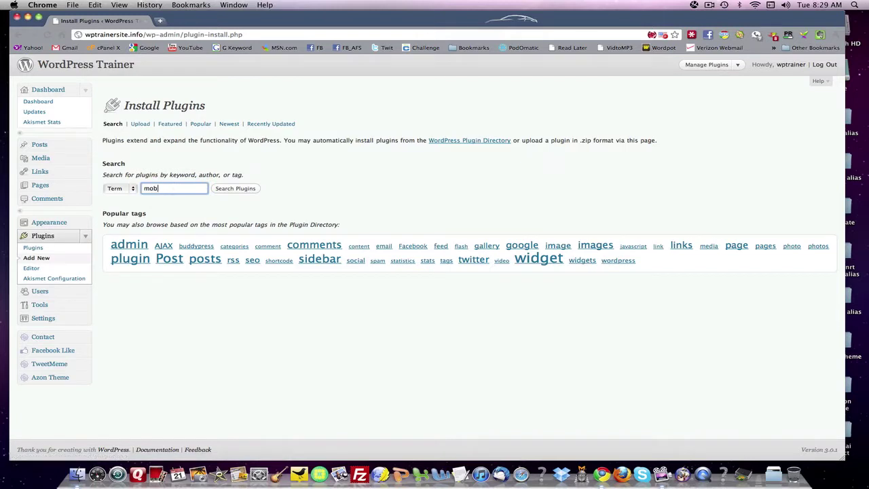
{"action": "type", "text": "mobile"}
{"action": "key", "text": "Return"}
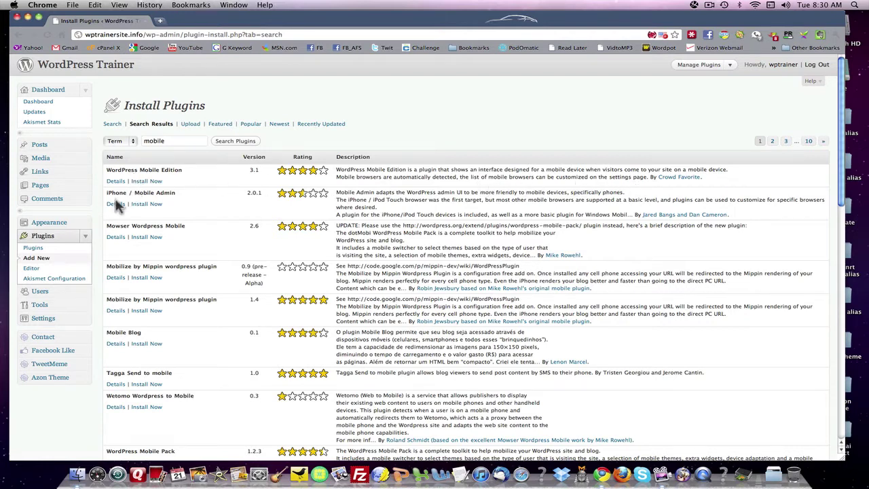
Install WordPress Mobile Pack 1.2.3 from the search results and confirm the installation.
{"action": "scroll", "coordinate": [134, 214], "scroll_direction": "down", "scroll_amount": 3}
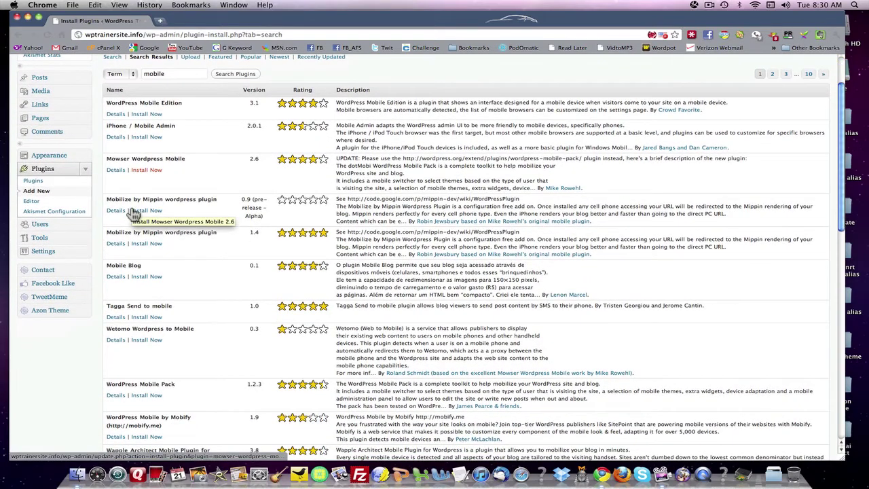
{"action": "scroll", "coordinate": [134, 214], "scroll_direction": "down", "scroll_amount": 4}
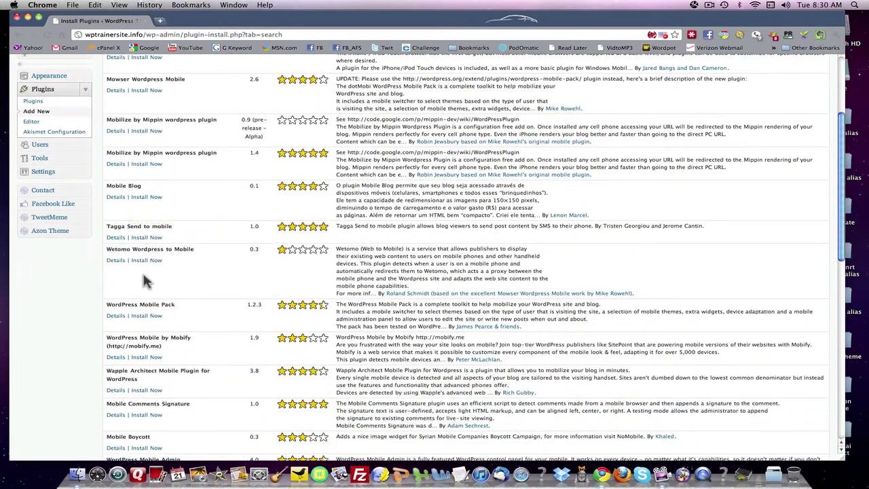
{"action": "scroll", "coordinate": [145, 282], "scroll_direction": "down", "scroll_amount": 3}
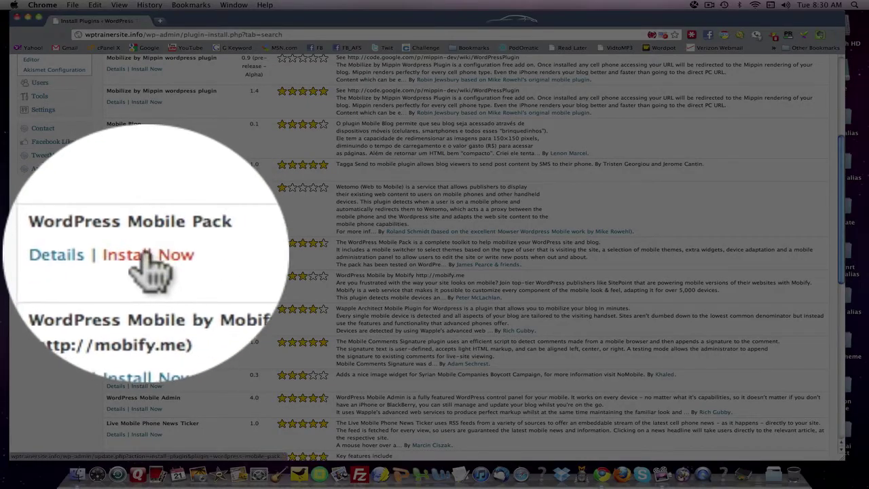
{"action": "left_click", "coordinate": [145, 252]}
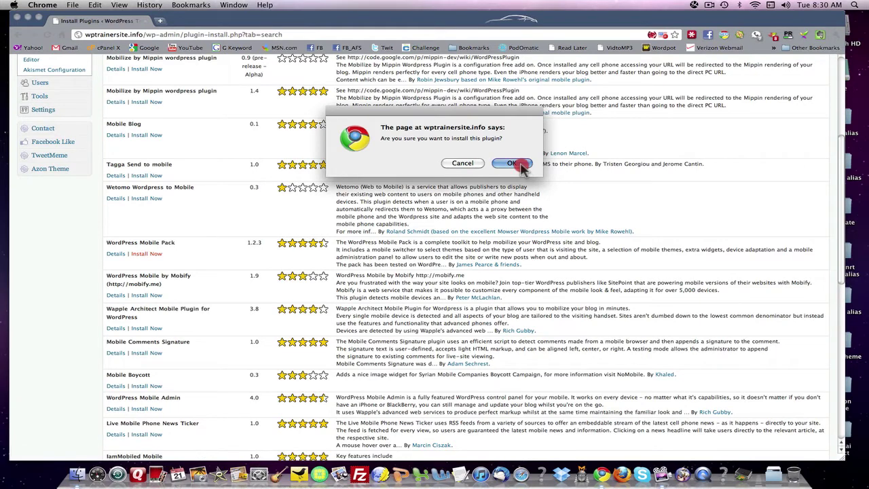
{"action": "left_click", "coordinate": [520, 165]}
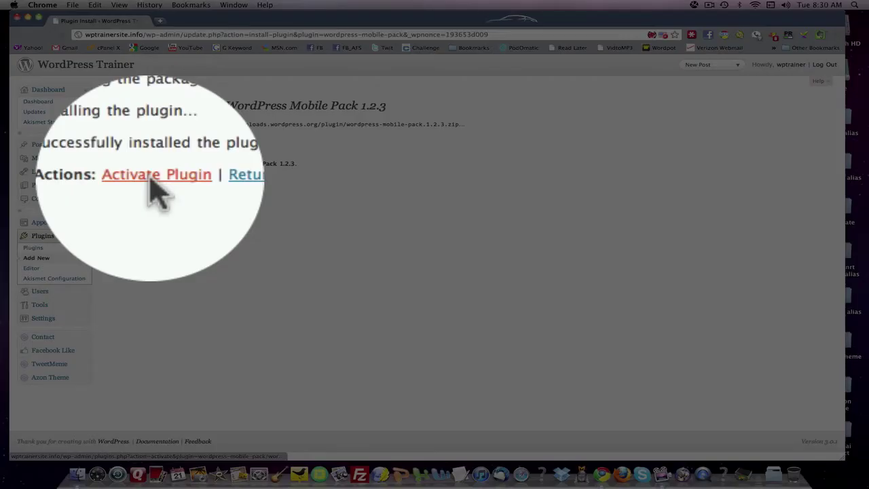
Activate WordPress Mobile Pack and locate its entry in the Plugins list.
{"action": "left_click", "coordinate": [148, 177]}
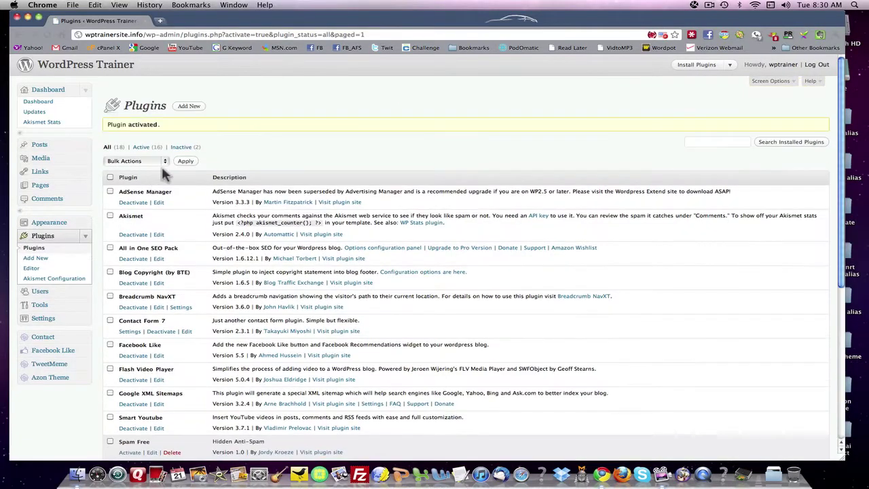
{"action": "scroll", "coordinate": [151, 223], "scroll_direction": "down", "scroll_amount": 5}
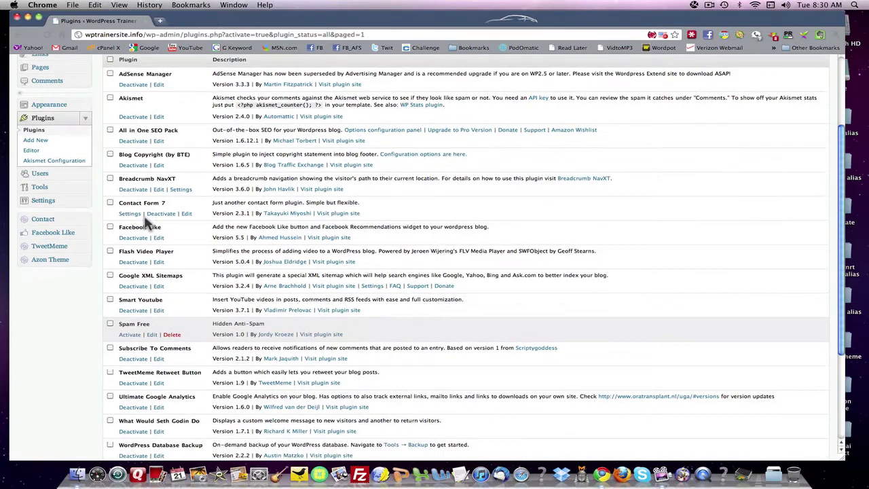
{"action": "scroll", "coordinate": [145, 221], "scroll_direction": "down", "scroll_amount": 3}
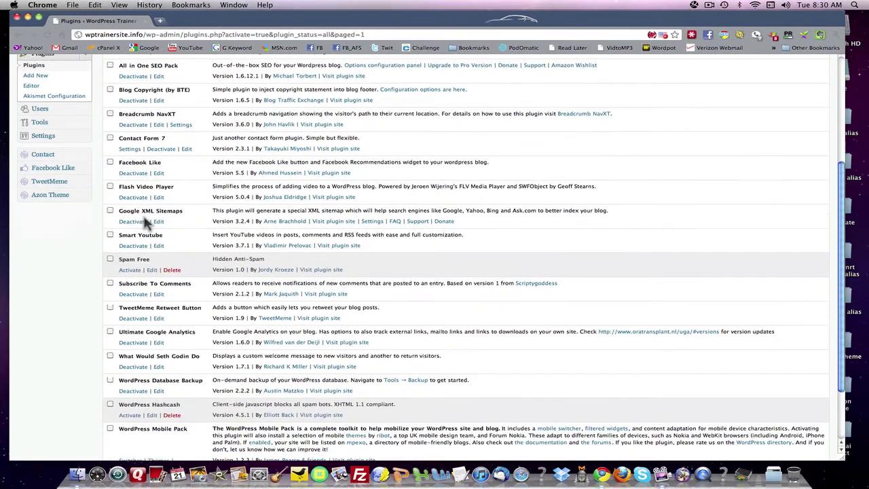
{"action": "scroll", "coordinate": [144, 224], "scroll_direction": "down", "scroll_amount": 1}
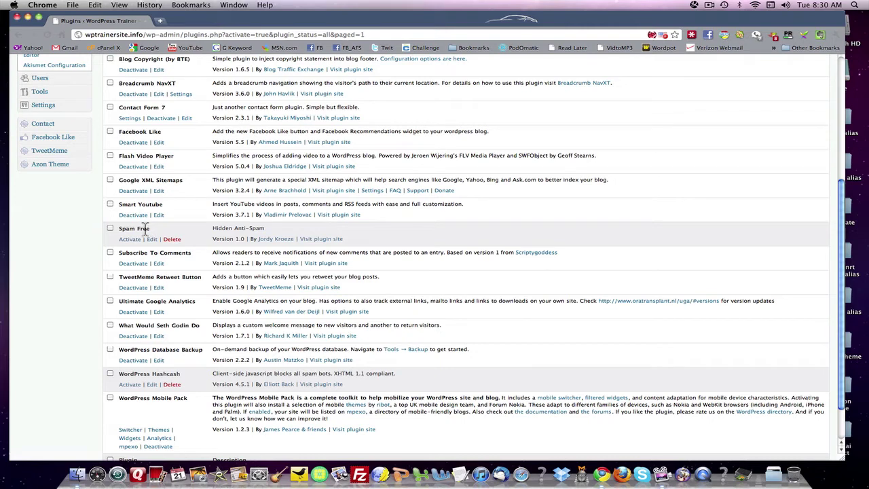
{"action": "scroll", "coordinate": [128, 350], "scroll_direction": "down", "scroll_amount": 2}
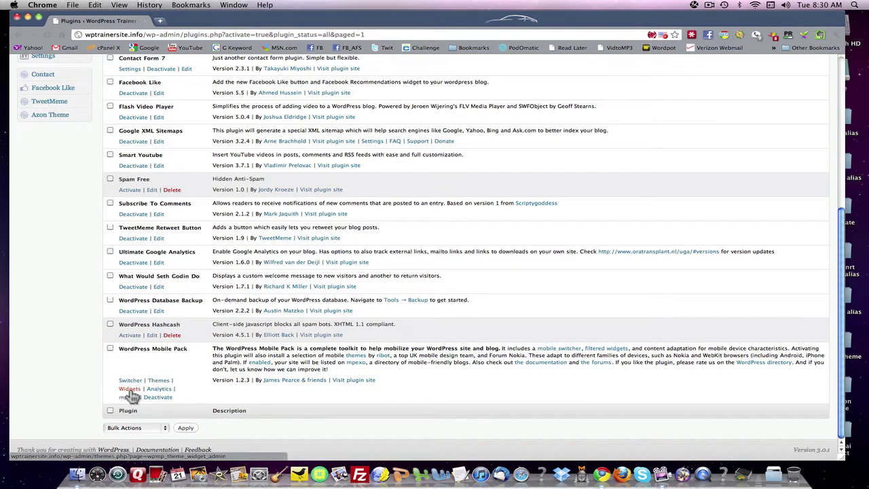
{"action": "scroll", "coordinate": [136, 377], "scroll_direction": "up", "scroll_amount": 5}
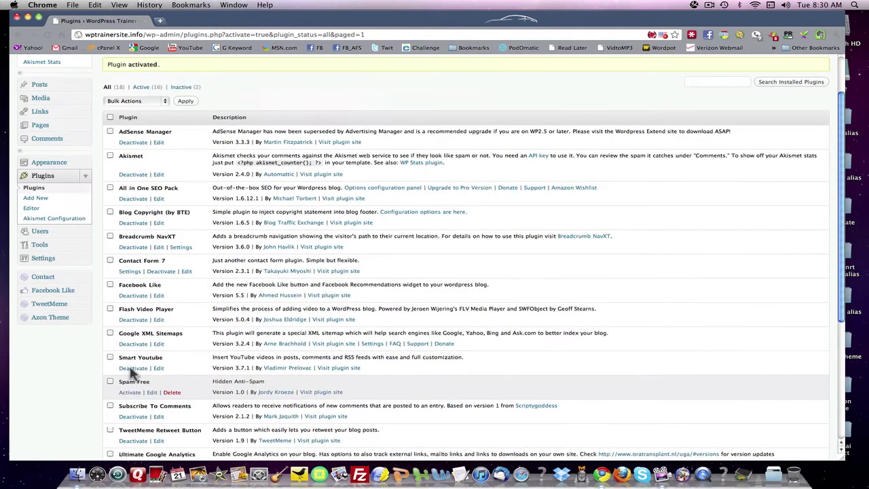
Expand the Settings, Tools and Appearance menus and go to Appearance > Mobile Theme.
{"action": "left_click", "coordinate": [86, 261]}
{"action": "scroll", "coordinate": [82, 292], "scroll_direction": "down", "scroll_amount": 2}
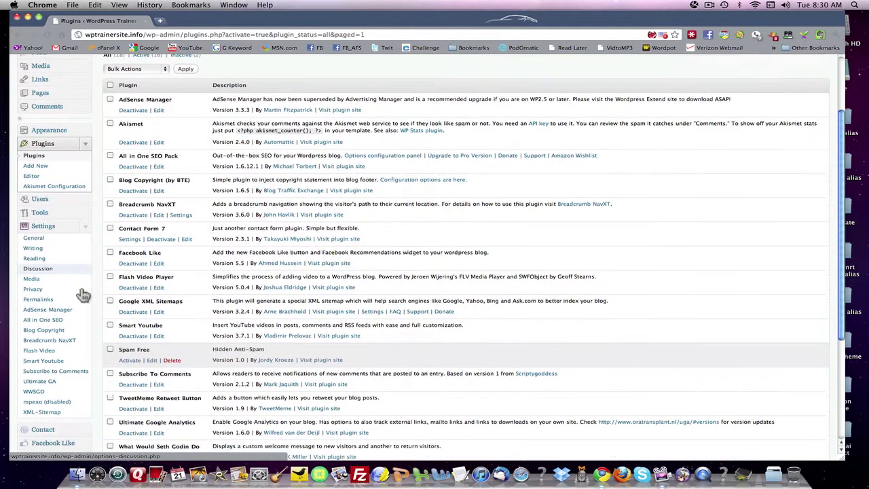
{"action": "scroll", "coordinate": [83, 293], "scroll_direction": "down", "scroll_amount": 1}
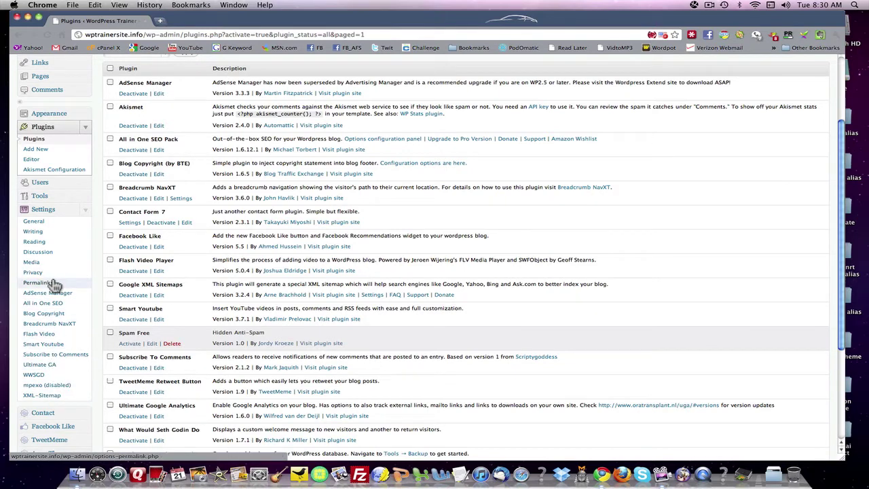
{"action": "left_click", "coordinate": [83, 197]}
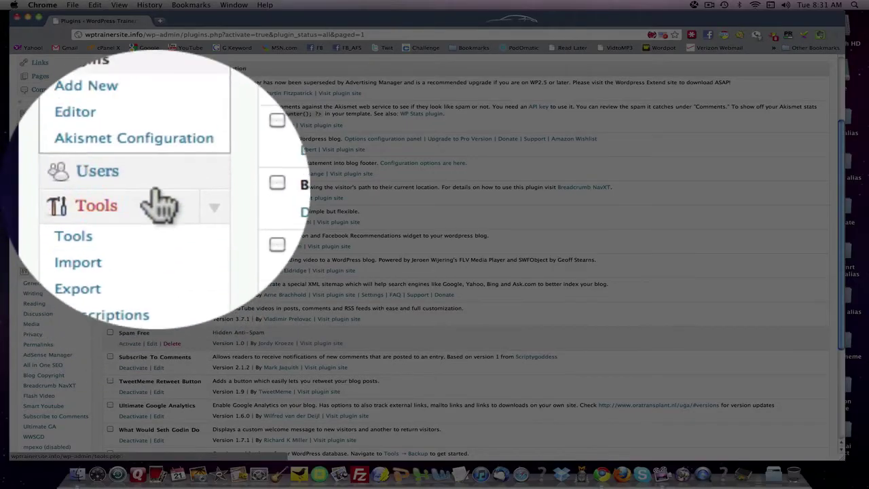
{"action": "left_click", "coordinate": [158, 144]}
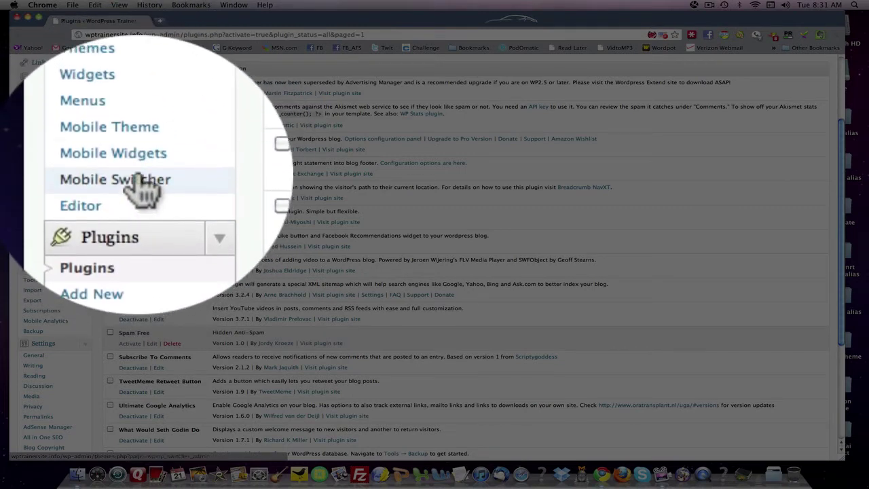
{"action": "left_click", "coordinate": [51, 197]}
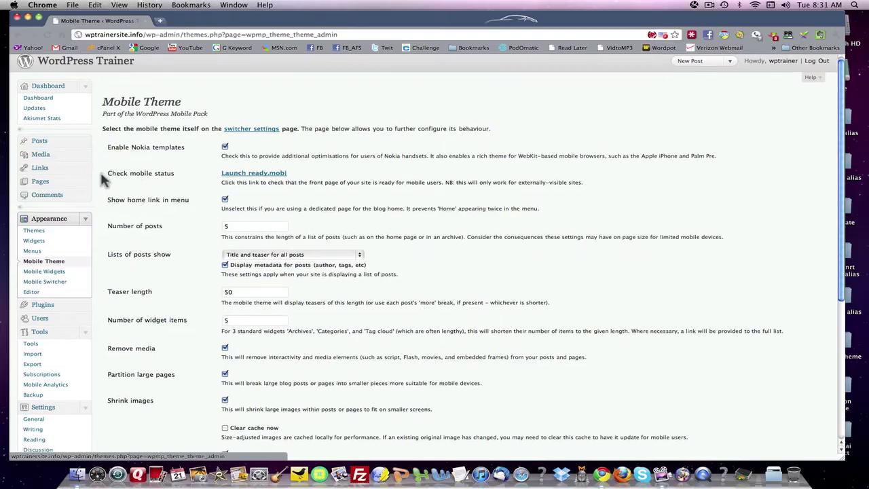
Change the number of posts shown per mobile list from 5 to 3.
{"action": "scroll", "coordinate": [102, 180], "scroll_direction": "down", "scroll_amount": 3}
{"action": "scroll", "coordinate": [103, 178], "scroll_direction": "down", "scroll_amount": 4}
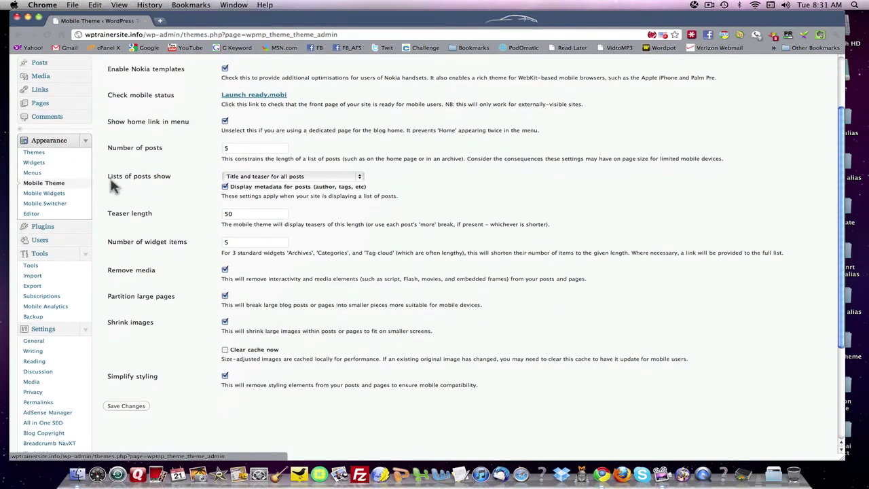
{"action": "scroll", "coordinate": [112, 188], "scroll_direction": "down", "scroll_amount": 2}
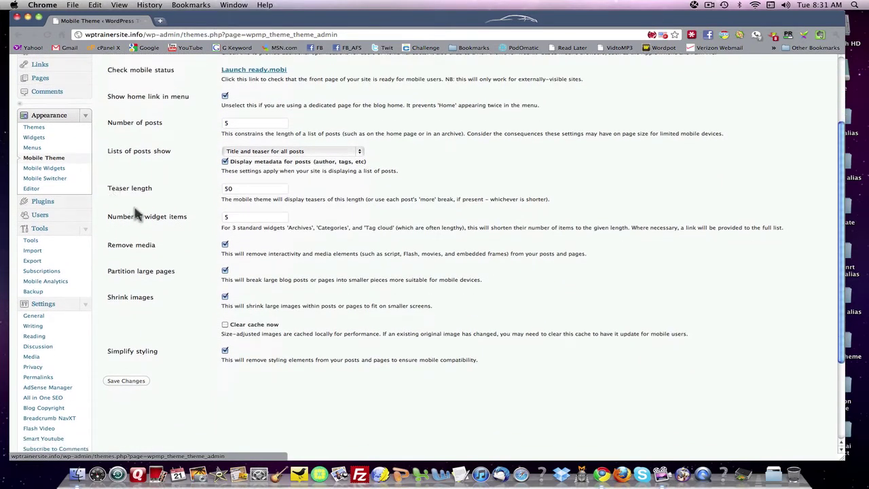
{"action": "scroll", "coordinate": [136, 215], "scroll_direction": "down", "scroll_amount": 5}
{"action": "scroll", "coordinate": [139, 219], "scroll_direction": "up", "scroll_amount": 10}
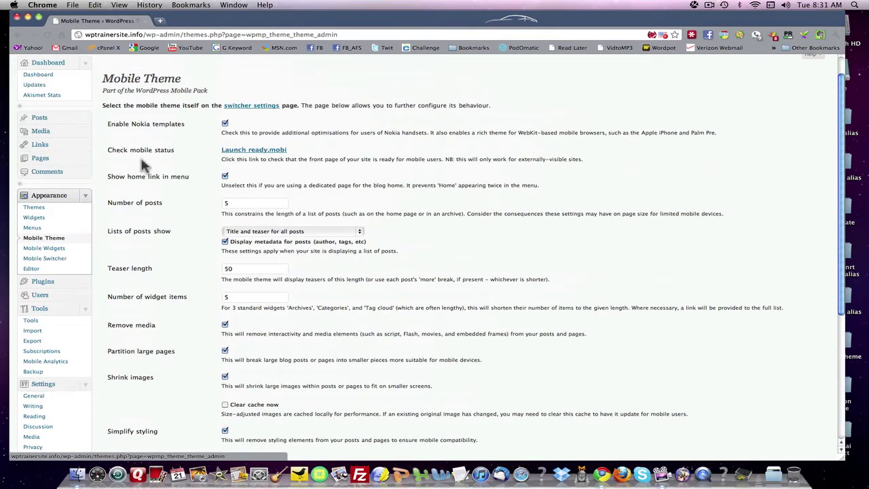
{"action": "scroll", "coordinate": [136, 229], "scroll_direction": "down", "scroll_amount": 1}
{"action": "left_click", "coordinate": [231, 183]}
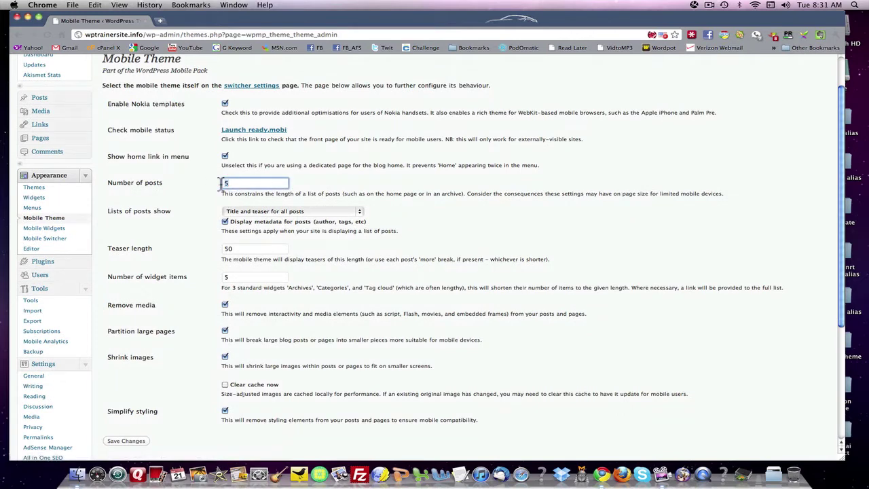
Save the Mobile Theme settings with teaser length 50 and 5 widget items.
{"action": "scroll", "coordinate": [192, 250], "scroll_direction": "down", "scroll_amount": 5}
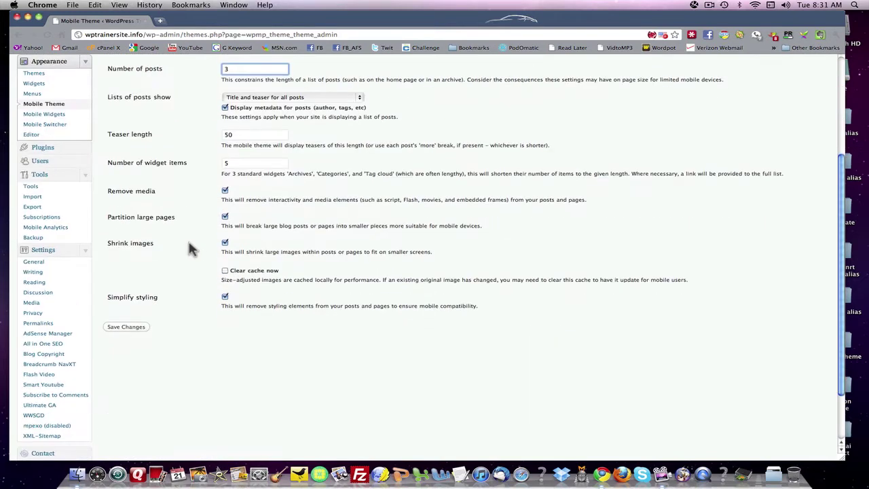
{"action": "left_click", "coordinate": [122, 328]}
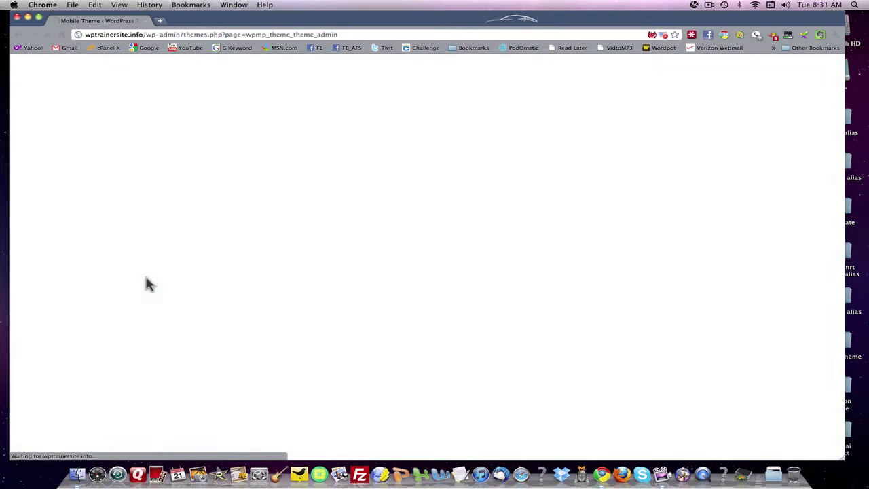
{"action": "scroll", "coordinate": [148, 289], "scroll_direction": "down", "scroll_amount": 3}
{"action": "scroll", "coordinate": [148, 289], "scroll_direction": "down", "scroll_amount": 2}
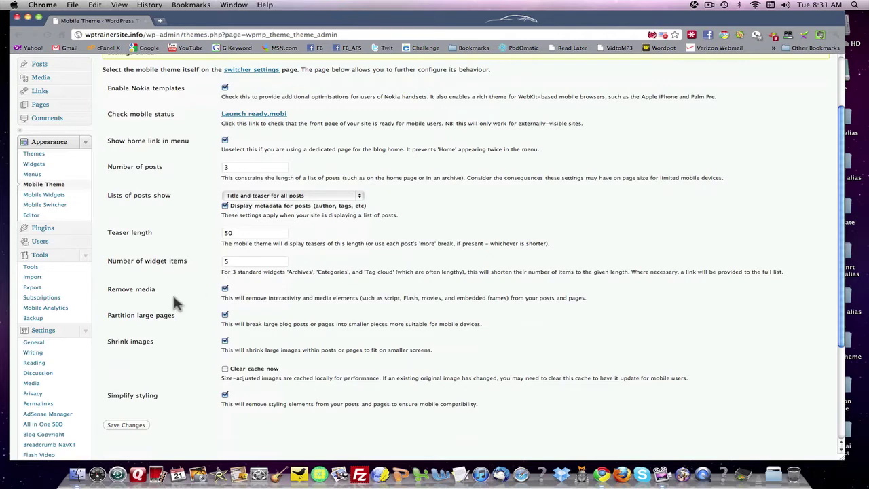
{"action": "scroll", "coordinate": [177, 303], "scroll_direction": "down", "scroll_amount": 1}
{"action": "scroll", "coordinate": [159, 316], "scroll_direction": "up", "scroll_amount": 4}
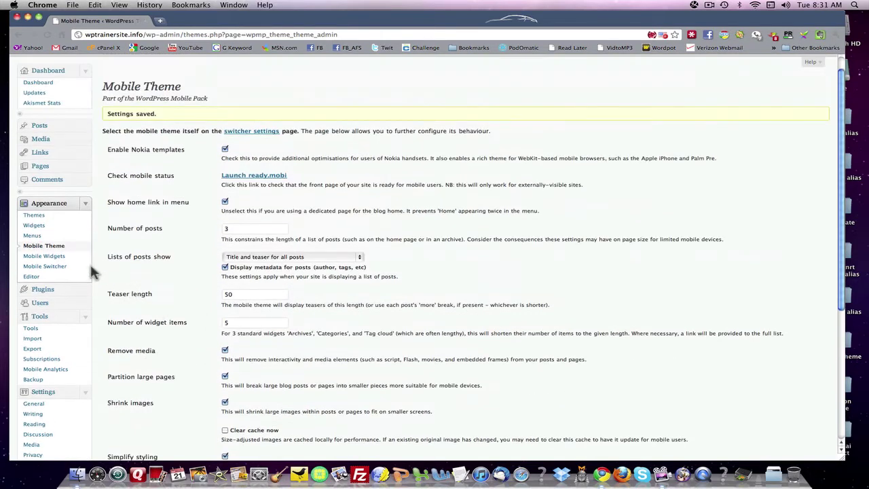
Enable Header Ad Text, navigation Pages, Tab Widget 1 Tag Cloud and Main Sidebar Text widgets, then save.
{"action": "left_click", "coordinate": [47, 257]}
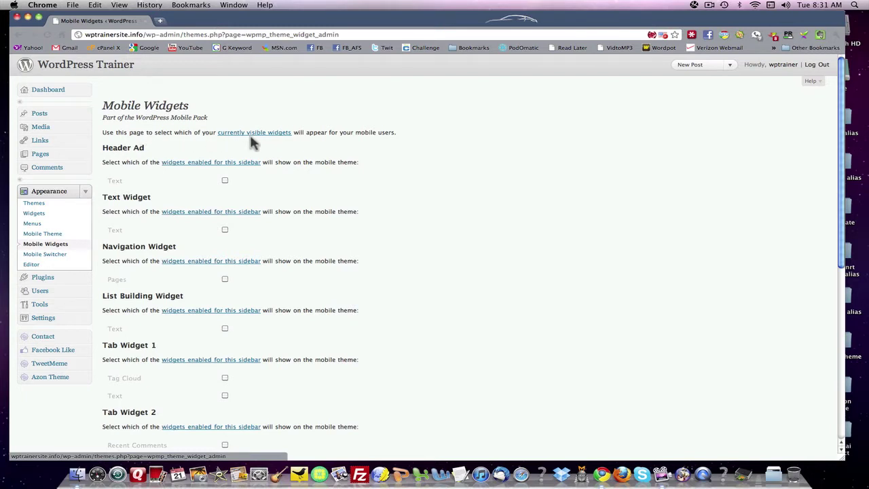
{"action": "left_click", "coordinate": [225, 181]}
{"action": "left_click", "coordinate": [225, 279]}
{"action": "scroll", "coordinate": [216, 280], "scroll_direction": "down", "scroll_amount": 5}
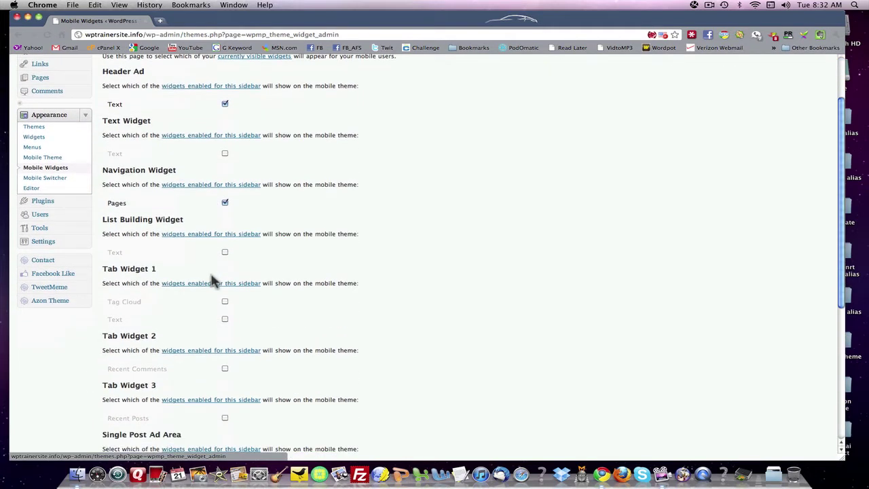
{"action": "scroll", "coordinate": [219, 271], "scroll_direction": "down", "scroll_amount": 3}
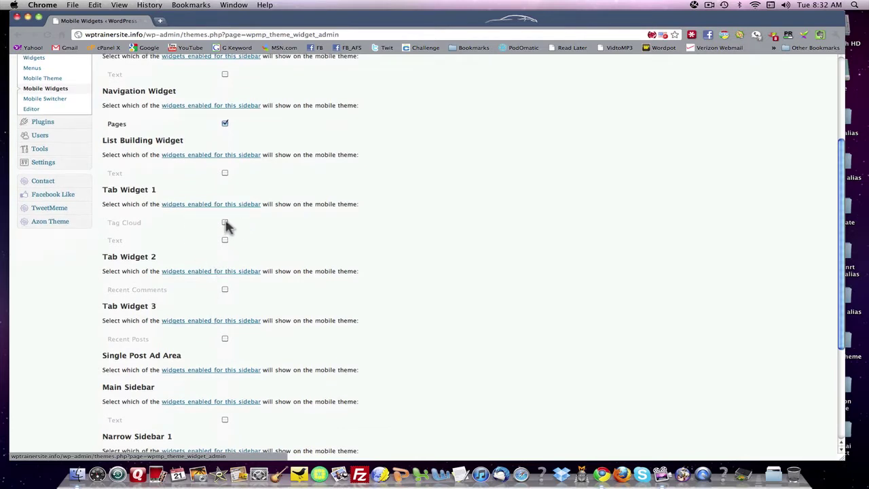
{"action": "left_click", "coordinate": [225, 223]}
{"action": "scroll", "coordinate": [204, 287], "scroll_direction": "down", "scroll_amount": 4}
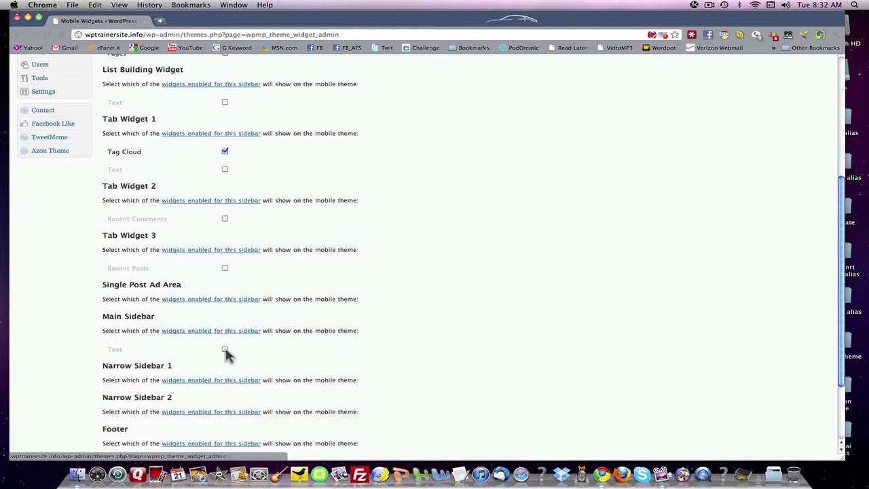
{"action": "scroll", "coordinate": [241, 354], "scroll_direction": "down", "scroll_amount": 5}
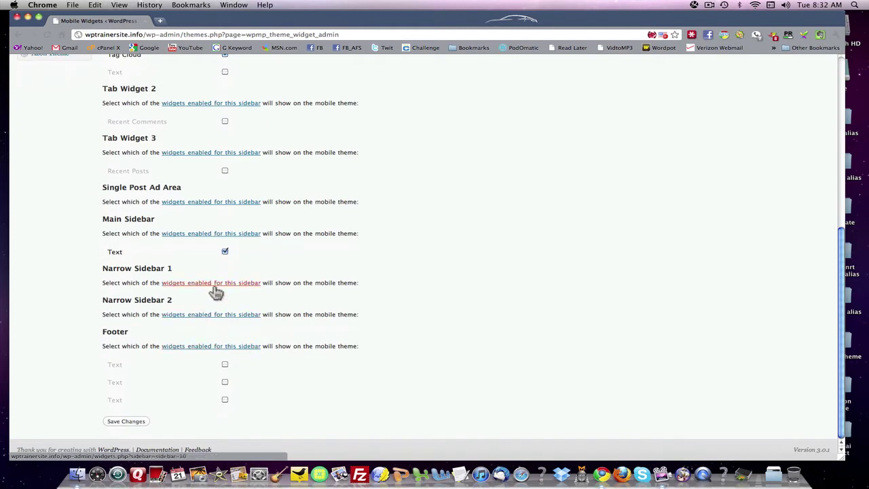
{"action": "left_click", "coordinate": [224, 364]}
{"action": "left_click", "coordinate": [122, 424]}
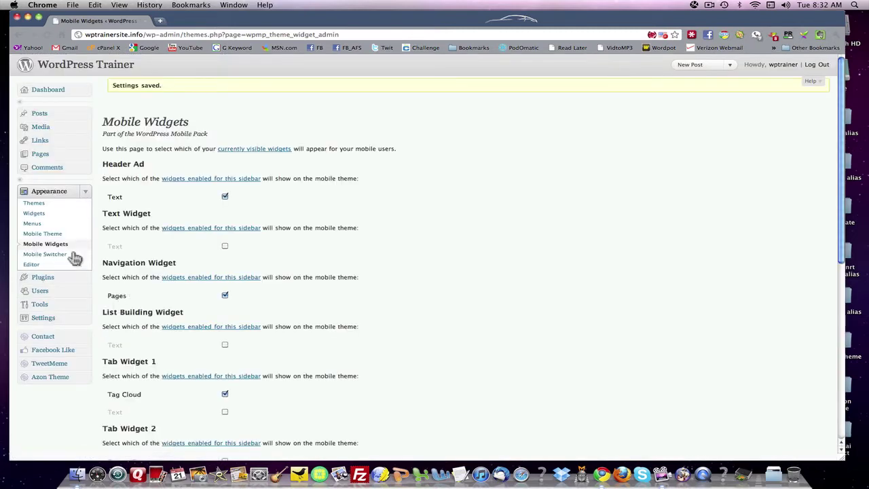
Keep Browser detection, set the mobile theme to WordPress Mobile (blue), and save the switcher settings.
{"action": "left_click", "coordinate": [46, 255]}
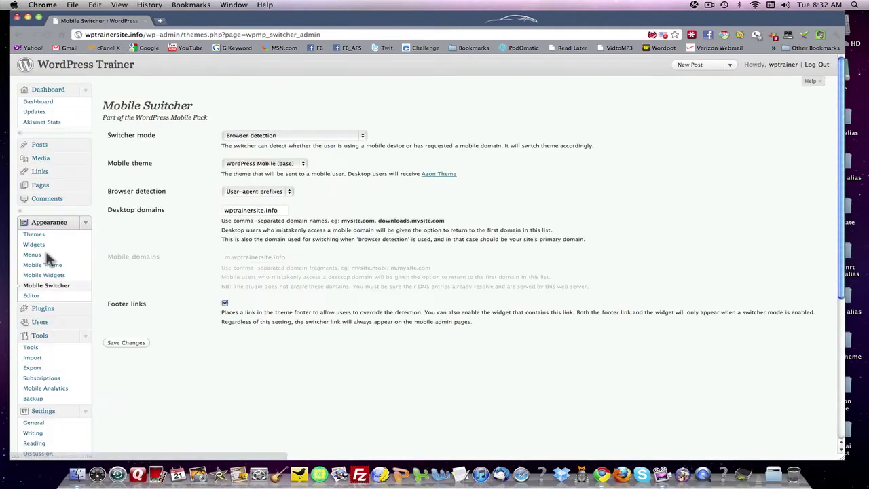
{"action": "left_click", "coordinate": [364, 136]}
{"action": "left_click", "coordinate": [358, 140]}
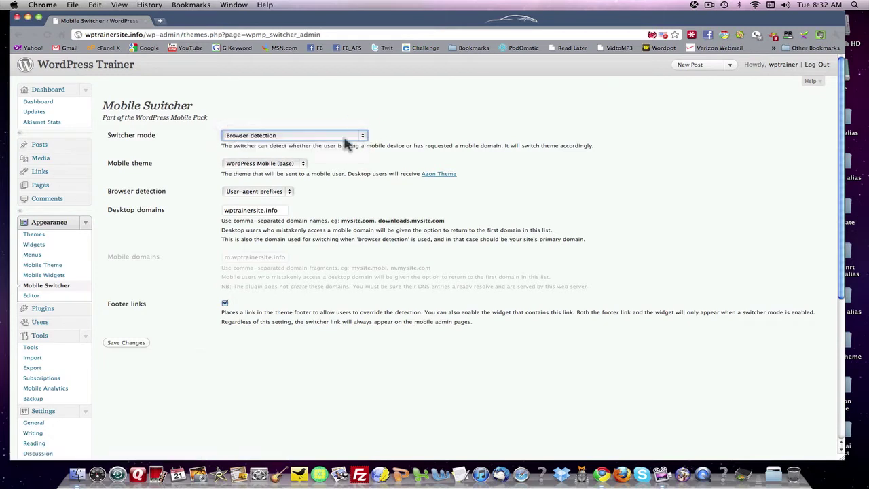
{"action": "left_click", "coordinate": [304, 165]}
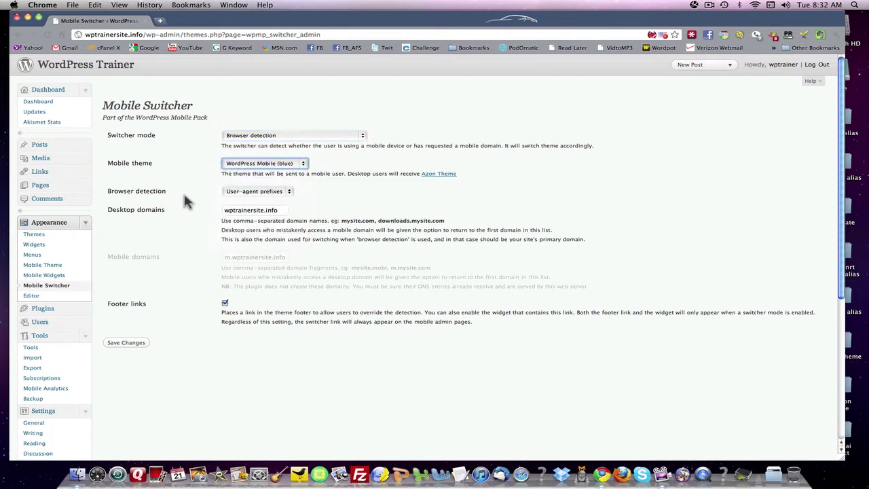
{"action": "left_click", "coordinate": [131, 345]}
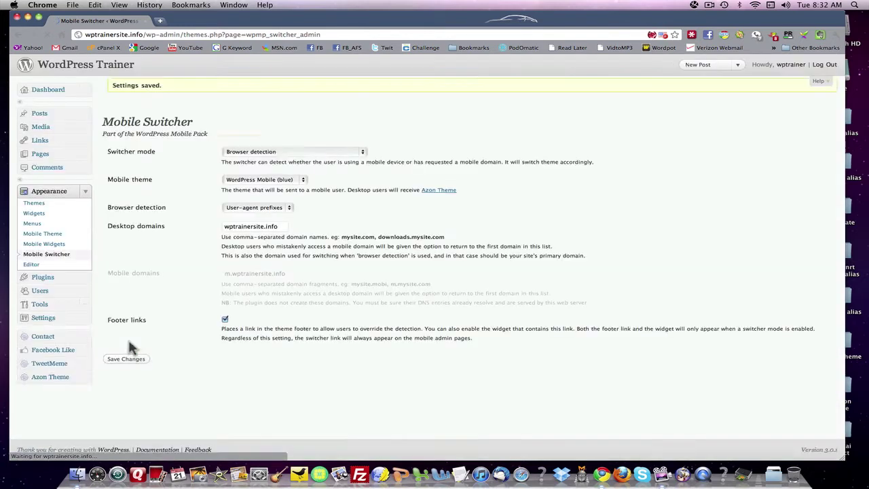
{"action": "scroll", "coordinate": [89, 317], "scroll_direction": "down", "scroll_amount": 8}
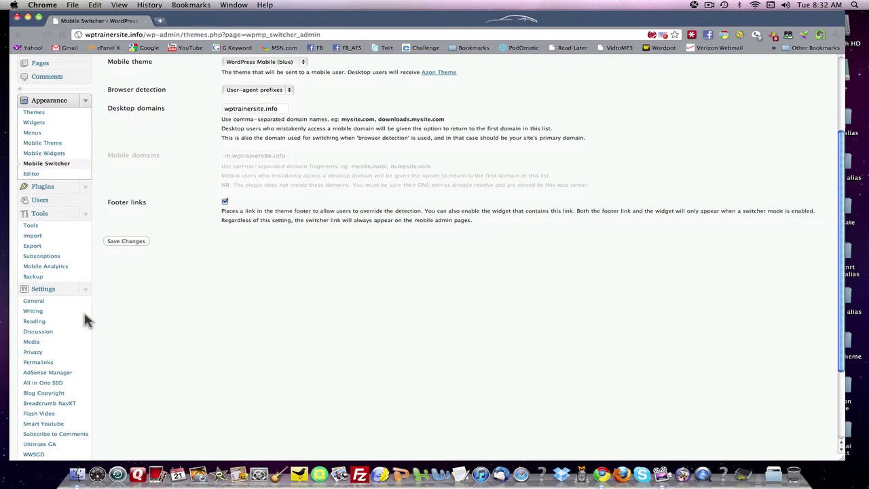
{"action": "scroll", "coordinate": [86, 319], "scroll_direction": "down", "scroll_amount": 1}
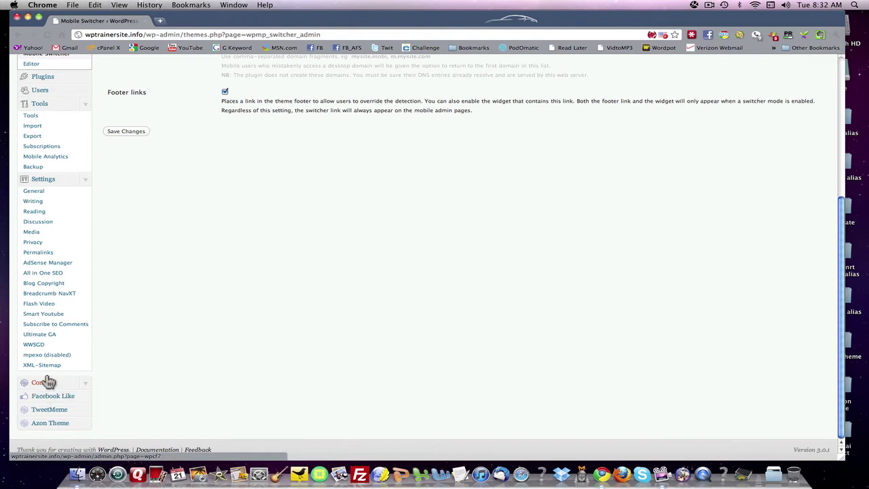
{"action": "scroll", "coordinate": [48, 381], "scroll_direction": "up", "scroll_amount": 2}
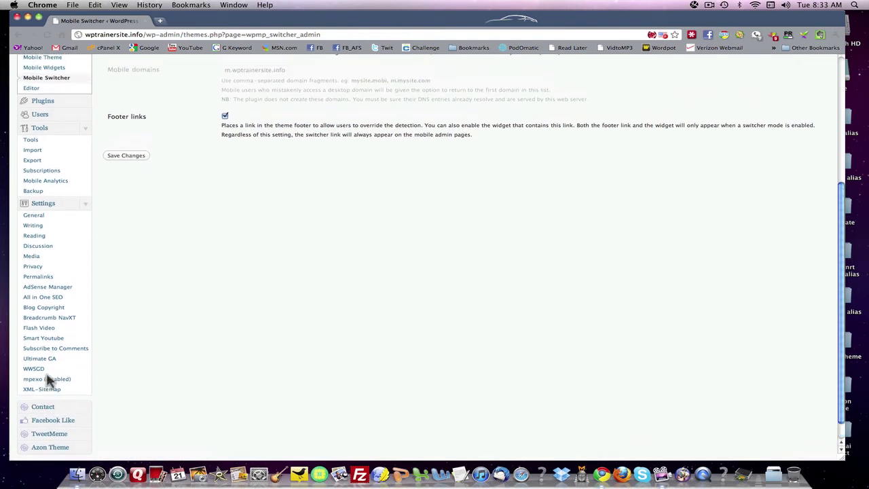
{"action": "scroll", "coordinate": [48, 366], "scroll_direction": "up", "scroll_amount": 4}
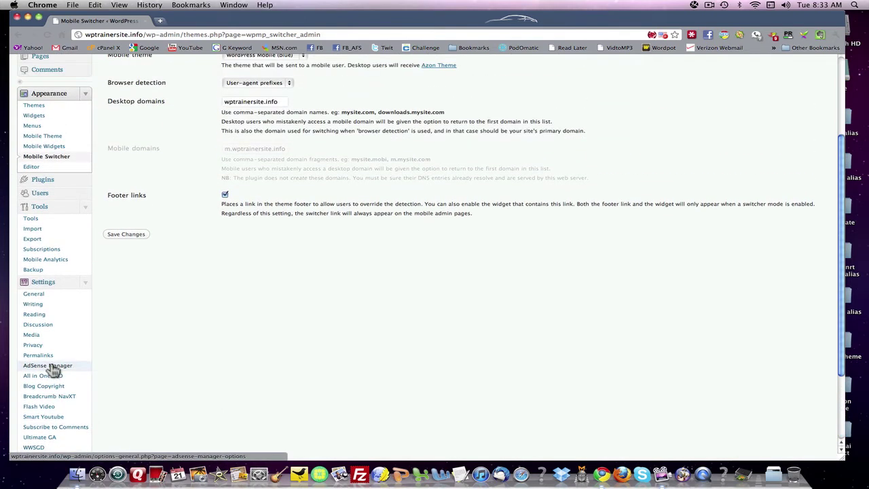
Go to Tools > Mobile Analytics and review its 0% mobile traffic and PercentMobile settings.
{"action": "left_click", "coordinate": [42, 259]}
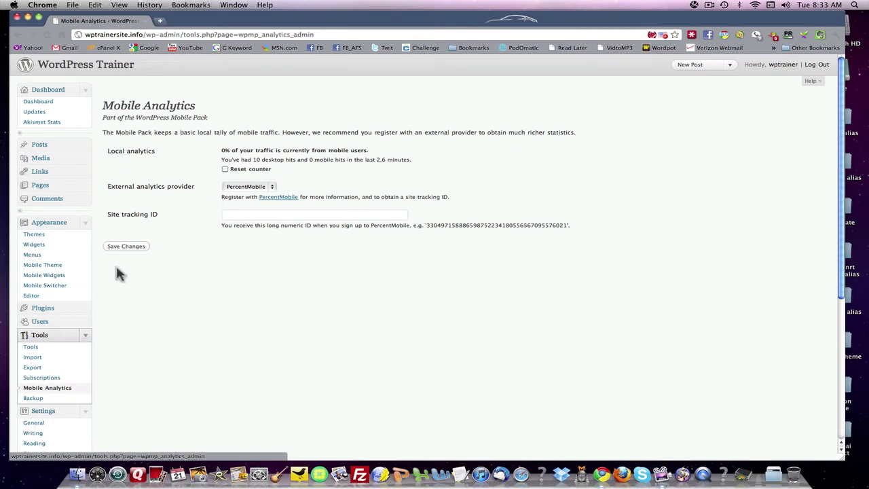
{"action": "scroll", "coordinate": [91, 272], "scroll_direction": "down", "scroll_amount": 5}
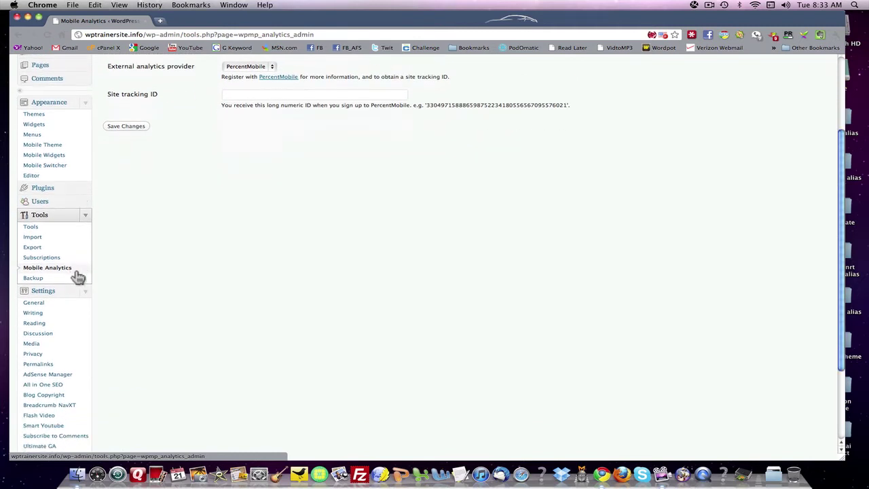
{"action": "scroll", "coordinate": [80, 276], "scroll_direction": "down", "scroll_amount": 3}
{"action": "scroll", "coordinate": [79, 277], "scroll_direction": "up", "scroll_amount": 8}
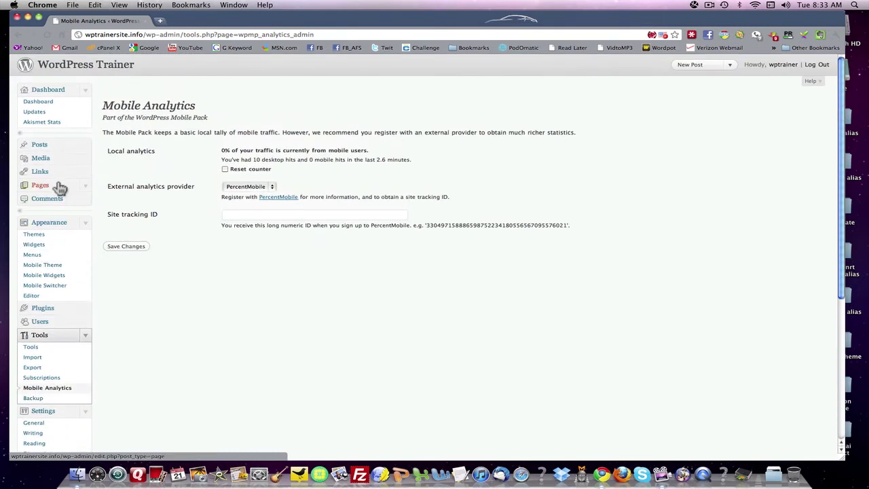
{"action": "scroll", "coordinate": [43, 265], "scroll_direction": "down", "scroll_amount": 6}
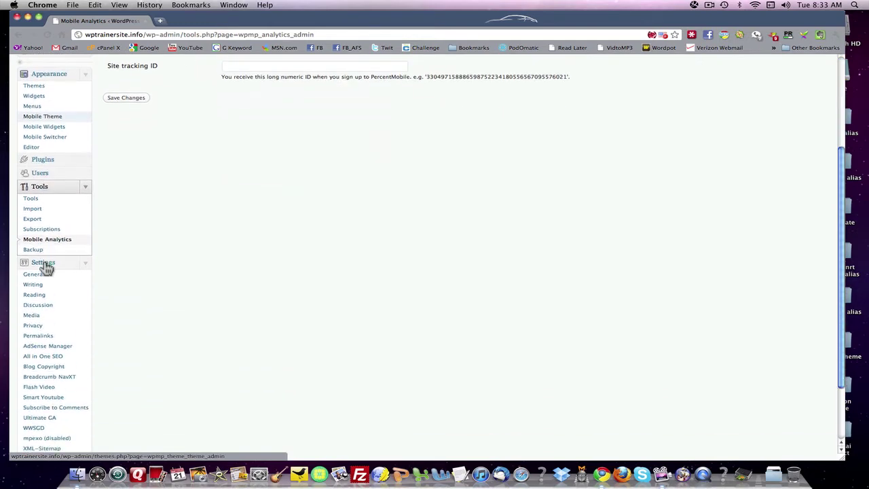
{"action": "scroll", "coordinate": [46, 267], "scroll_direction": "up", "scroll_amount": 3}
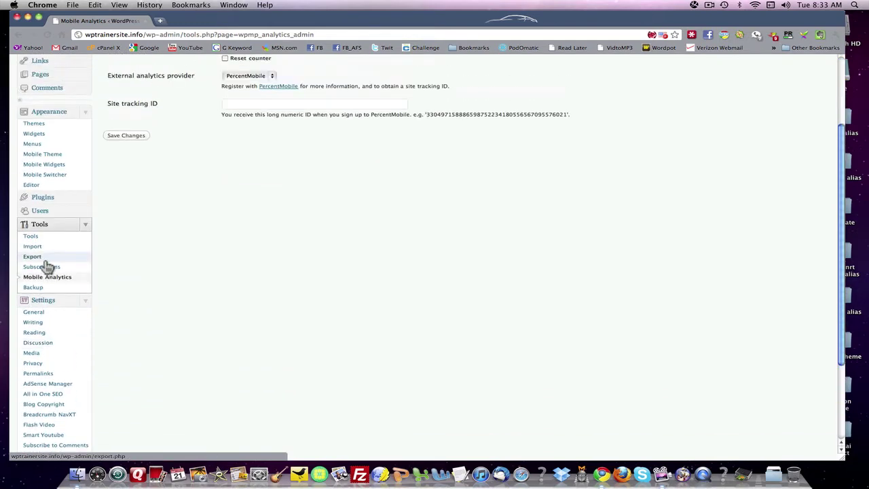
Return to the Plugins list and scroll to the active WordPress Mobile Pack 1.2.3 entry.
{"action": "left_click", "coordinate": [44, 199]}
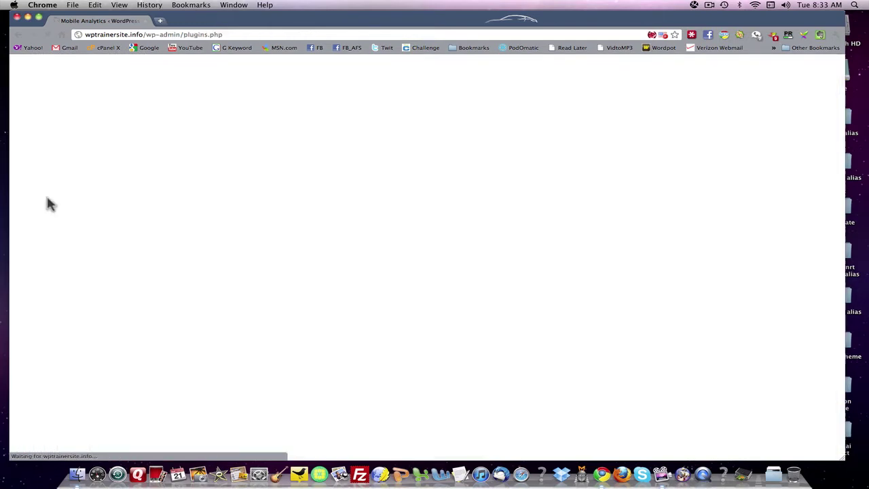
{"action": "scroll", "coordinate": [134, 253], "scroll_direction": "down", "scroll_amount": 8}
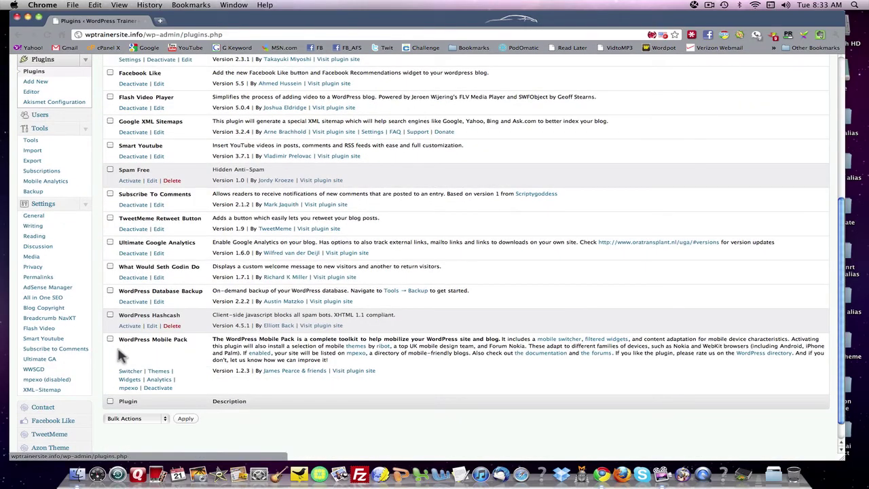